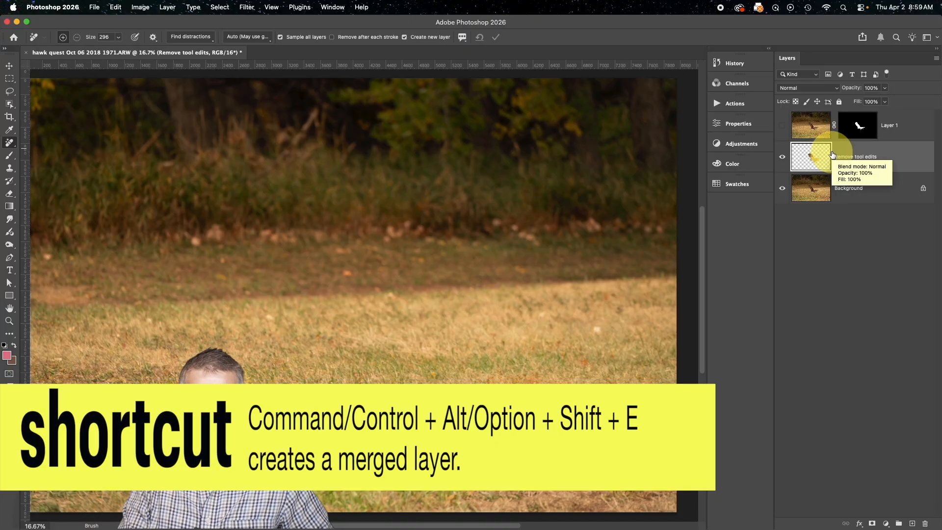
Step: Create a merged layer of the cleaned-up background above the Remove tool edits, and make the masked hawk layer visible
key("alt+shift+super+e")
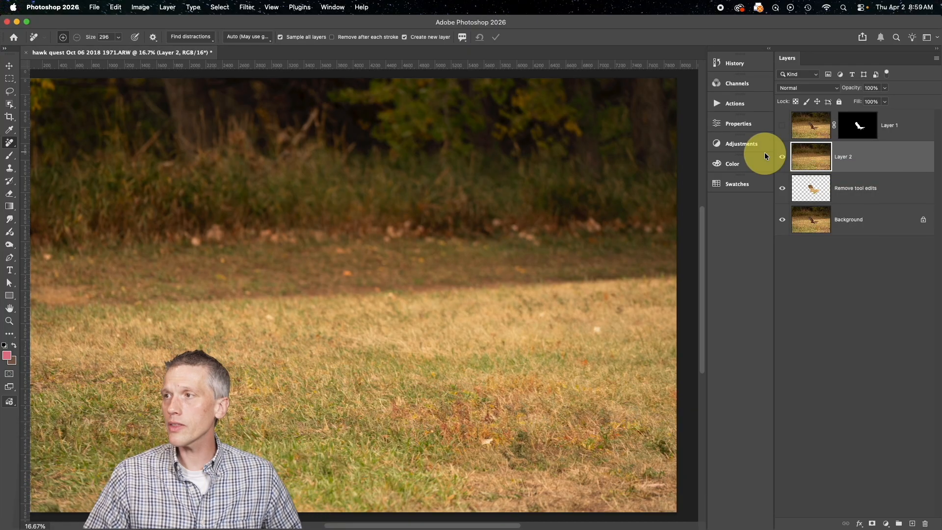
left_click(783, 126)
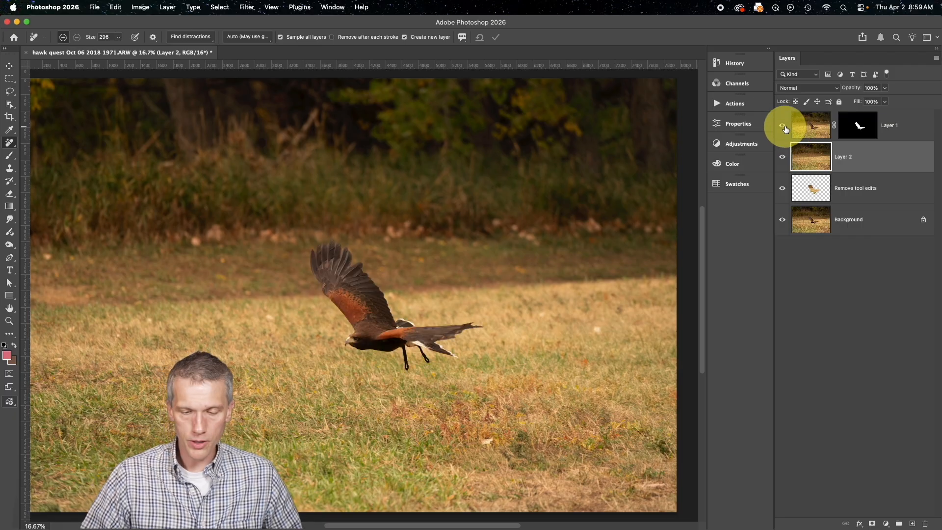
key("super+minus")
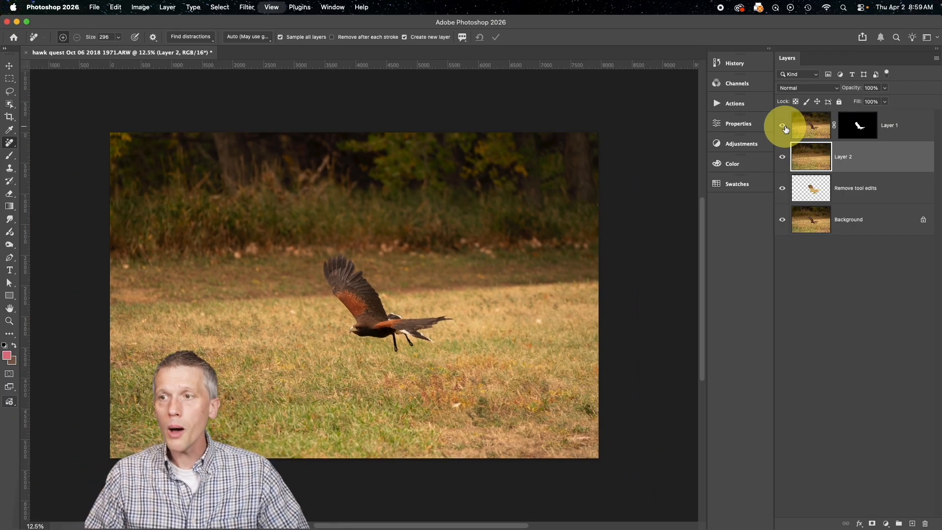
key("super+plus")
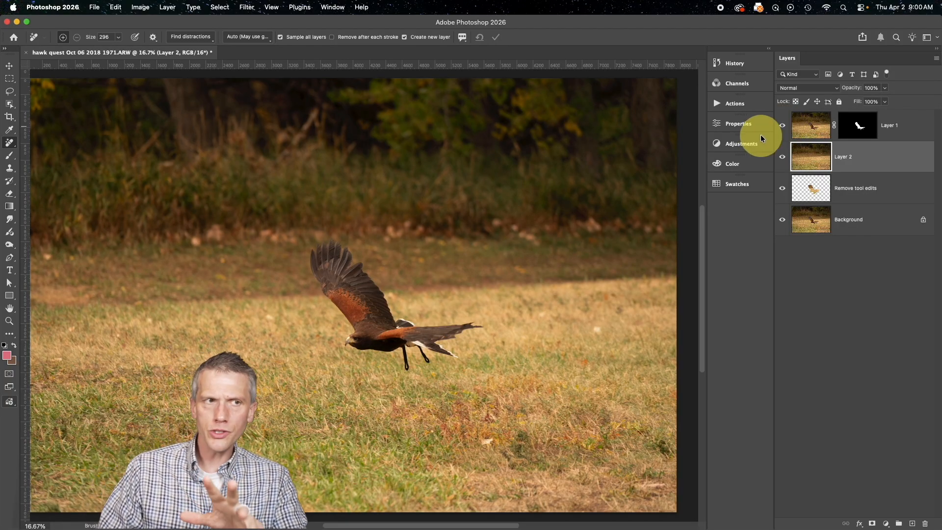
Step: Convert the masked hawk layer, Layer 1, for Smart Filters
left_click(818, 123)
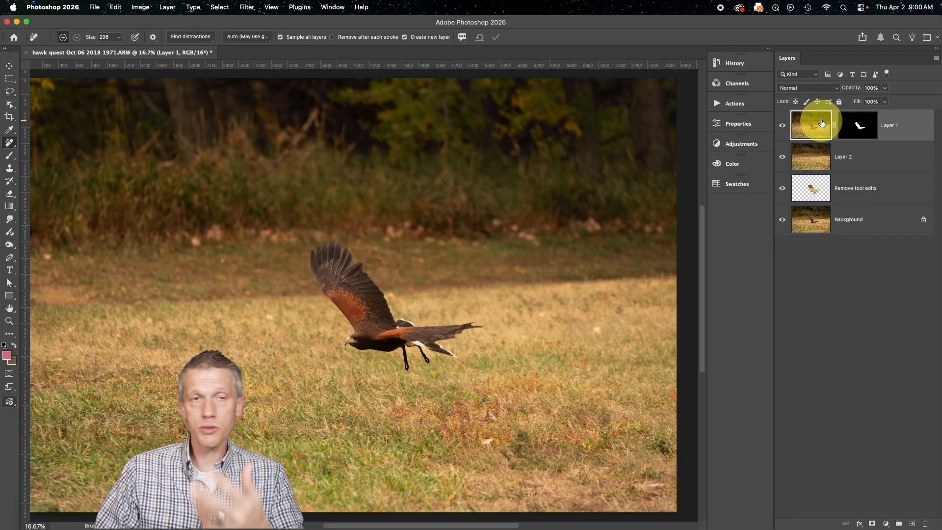
right_click(910, 115)
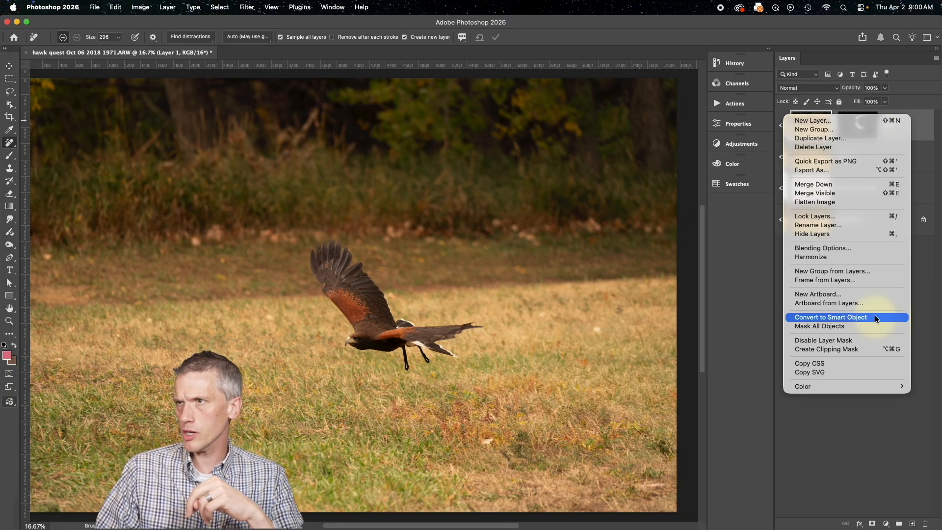
left_click(925, 115)
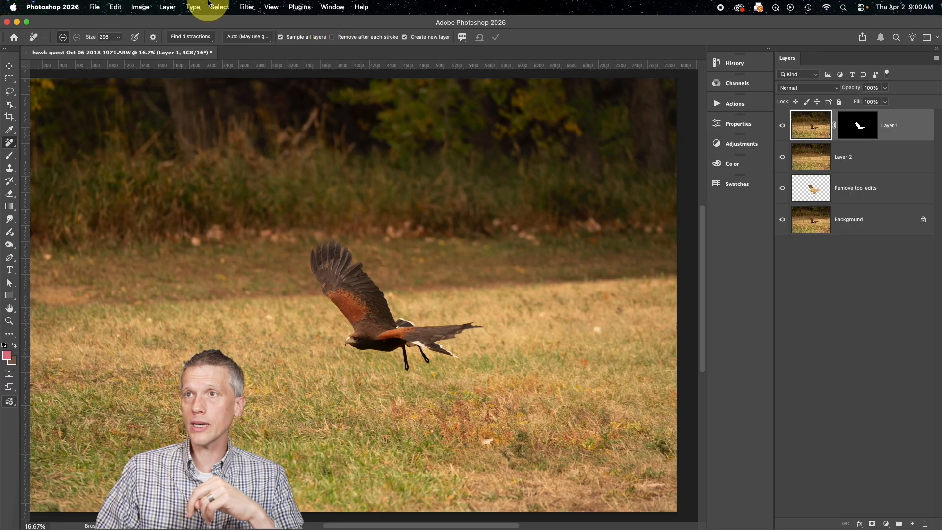
left_click(247, 7)
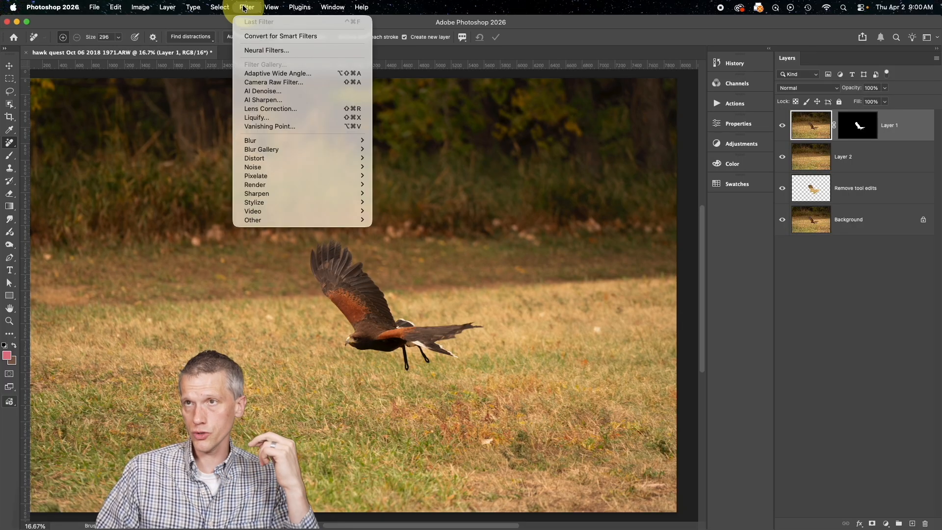
left_click(347, 35)
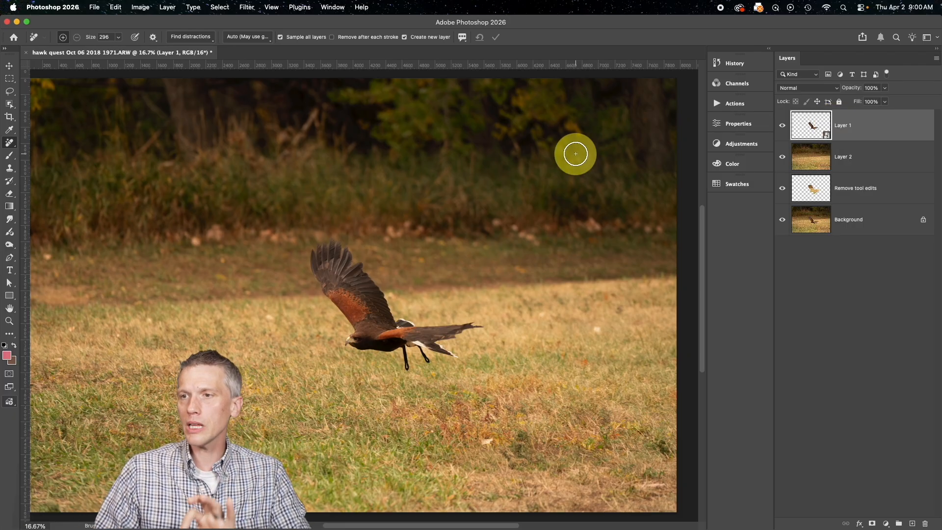
Step: Start a Path Blur on the hawk layer and stretch its path horizontally across the bird, with the arrow pointing in the flight direction
left_click(244, 7)
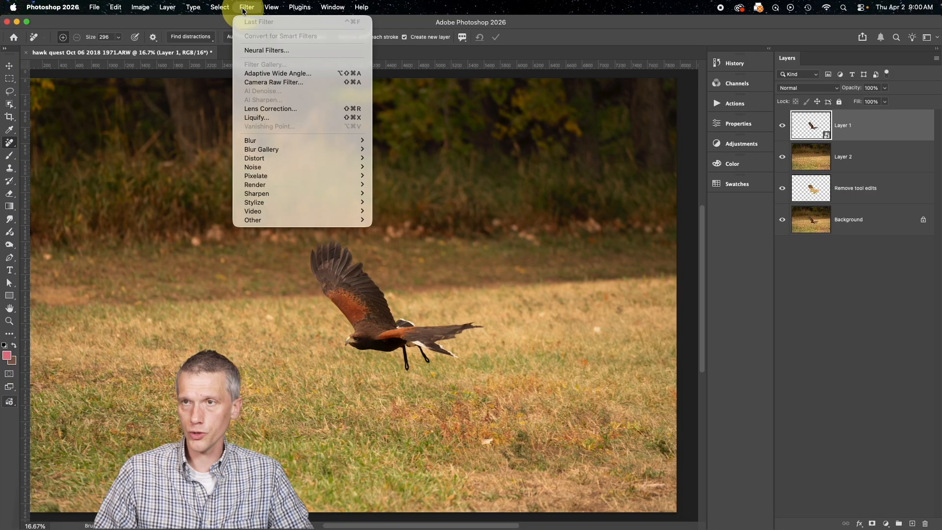
mouse_move(278, 149)
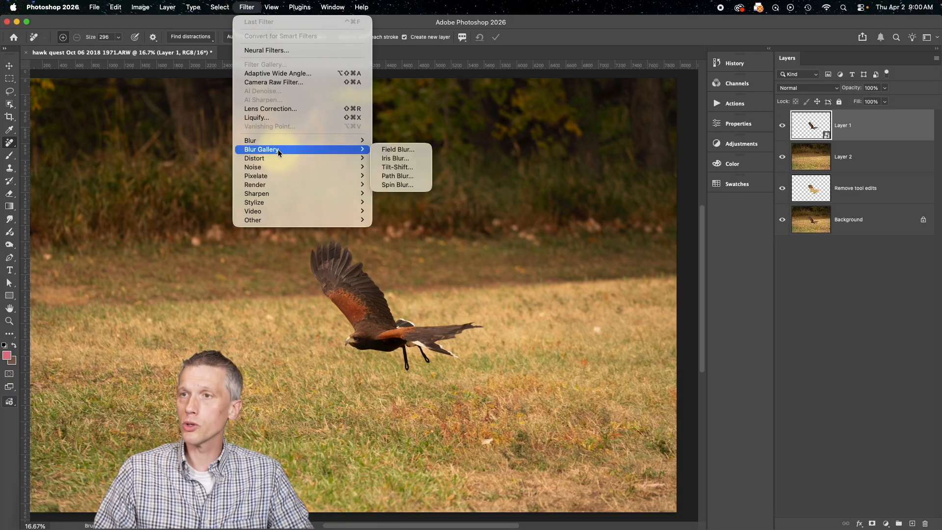
left_click(396, 179)
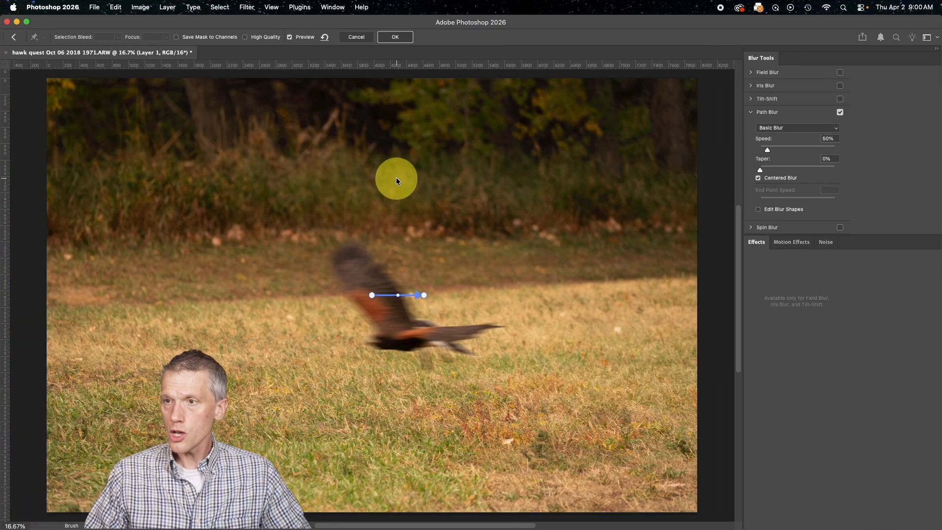
left_click_drag(423, 295, 325, 298)
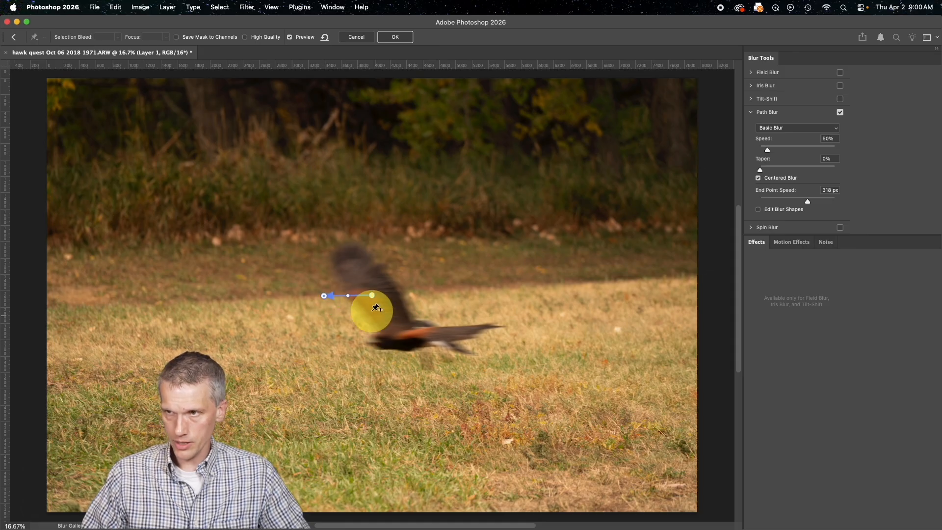
scroll(345, 297, "left", 3)
left_click_drag(400, 294, 530, 296)
Step: Set the path blur's speed to 10% and its end point speed to 10 px
left_click(830, 141)
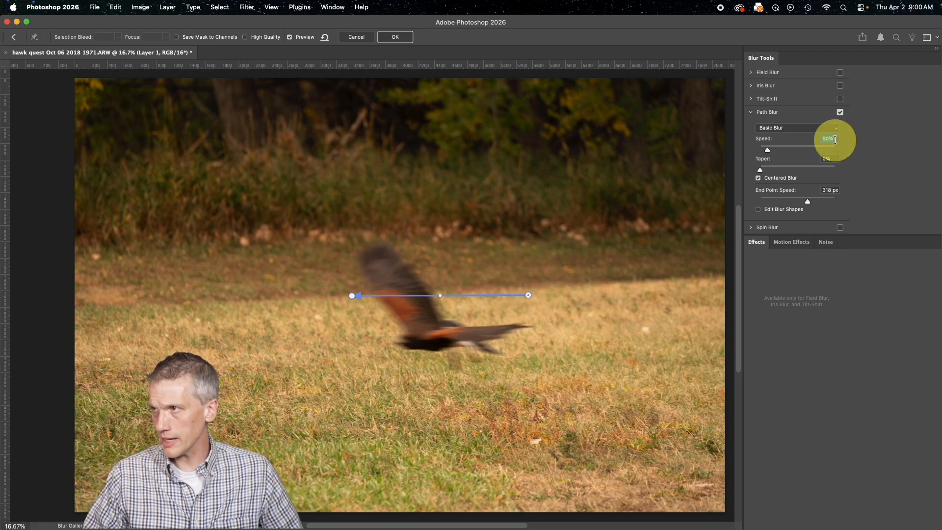
type("10")
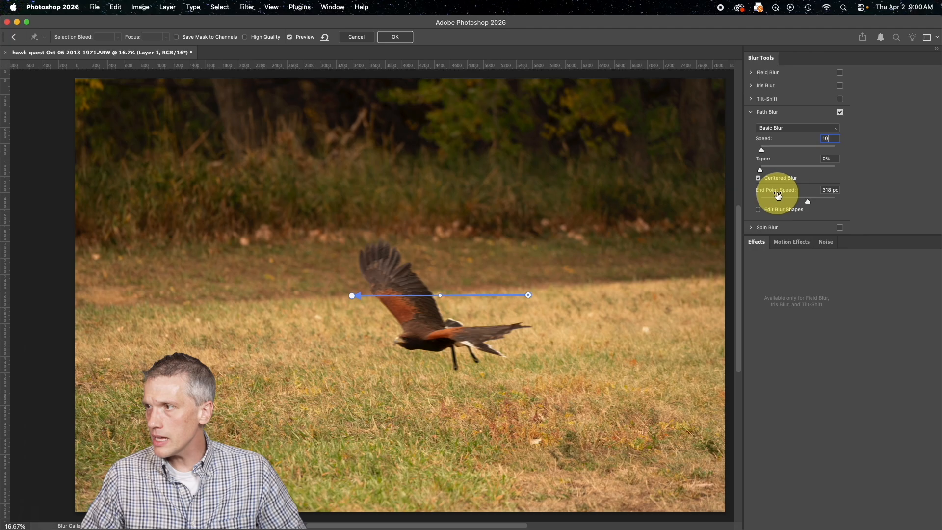
left_click(829, 189)
left_click(830, 189)
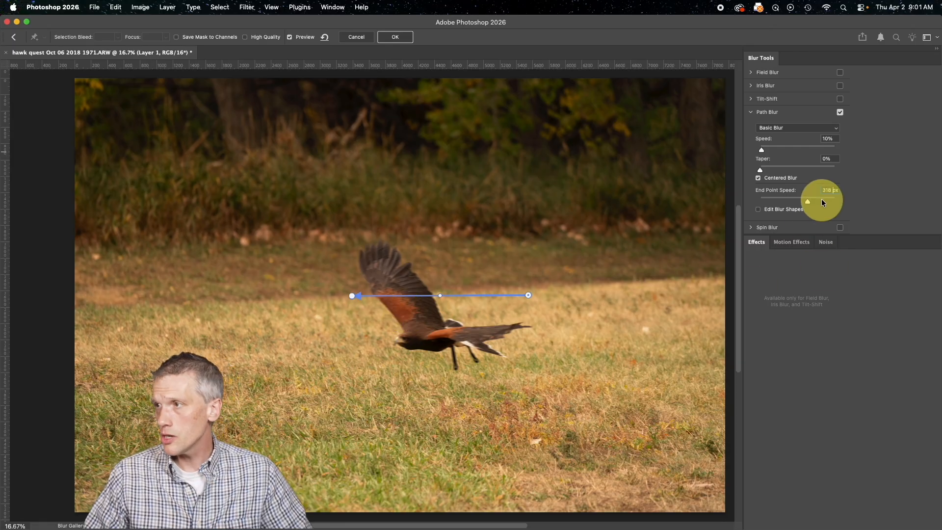
left_click_drag(824, 191, 841, 194)
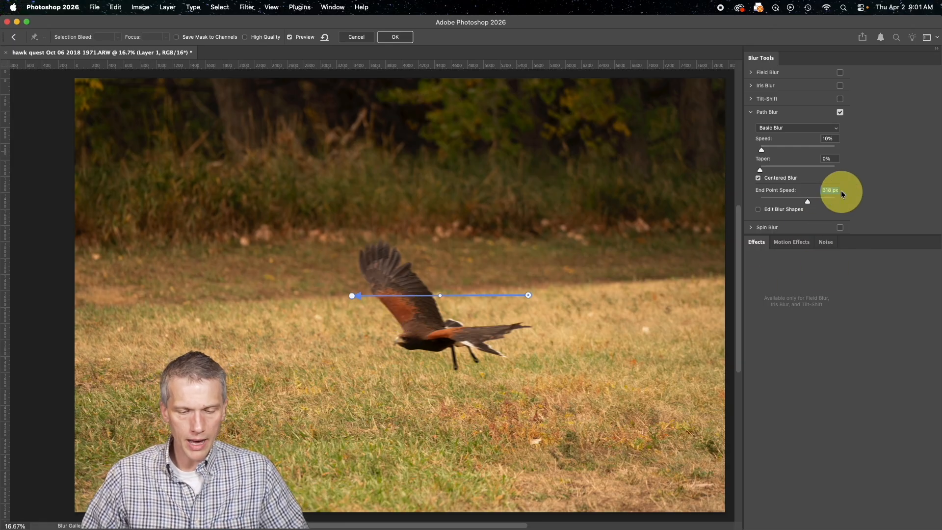
type("10")
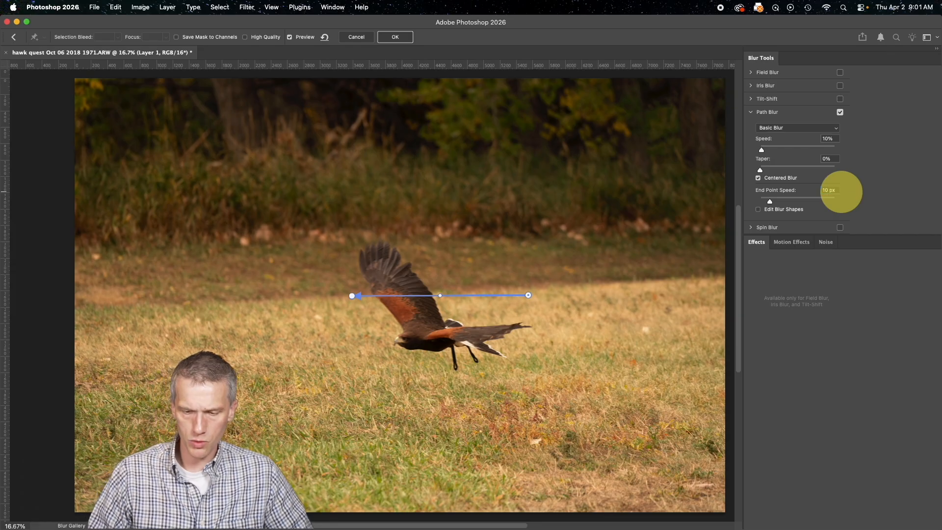
Step: Compare the hawk's path blur with and without Centered Blur, leave the option off, and apply the filter
key("super+equal")
key("super+equal")
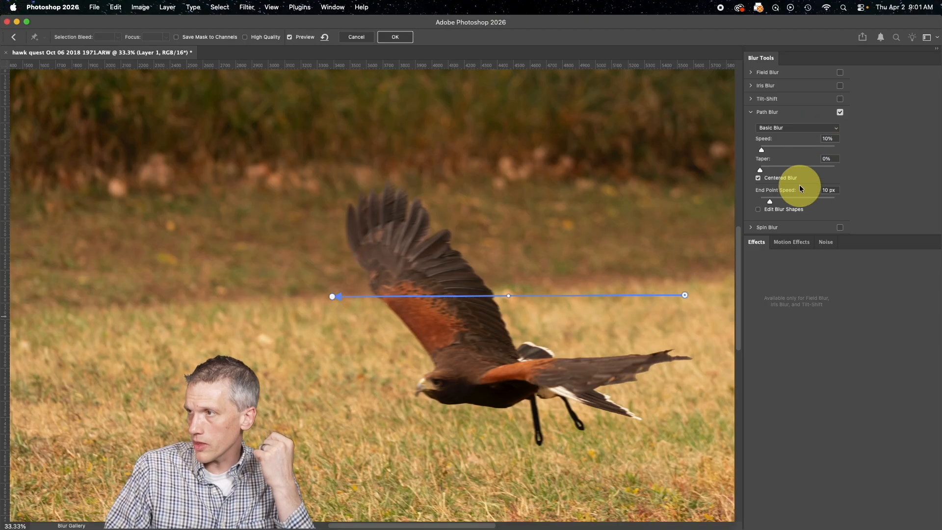
left_click(758, 179)
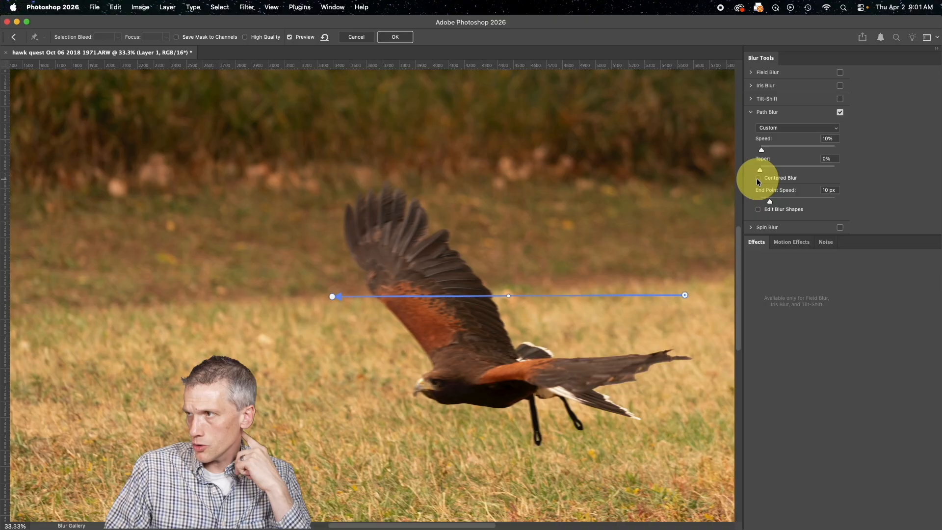
left_click(758, 179)
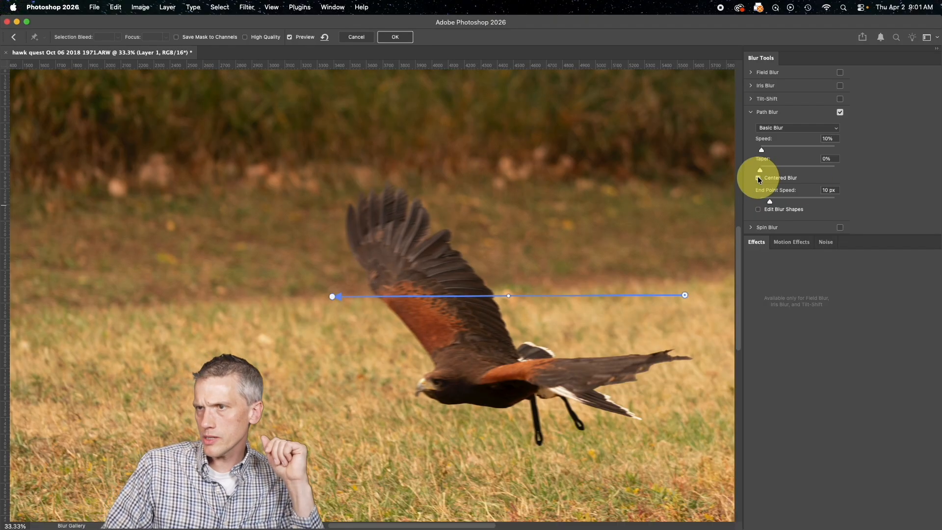
left_click(758, 178)
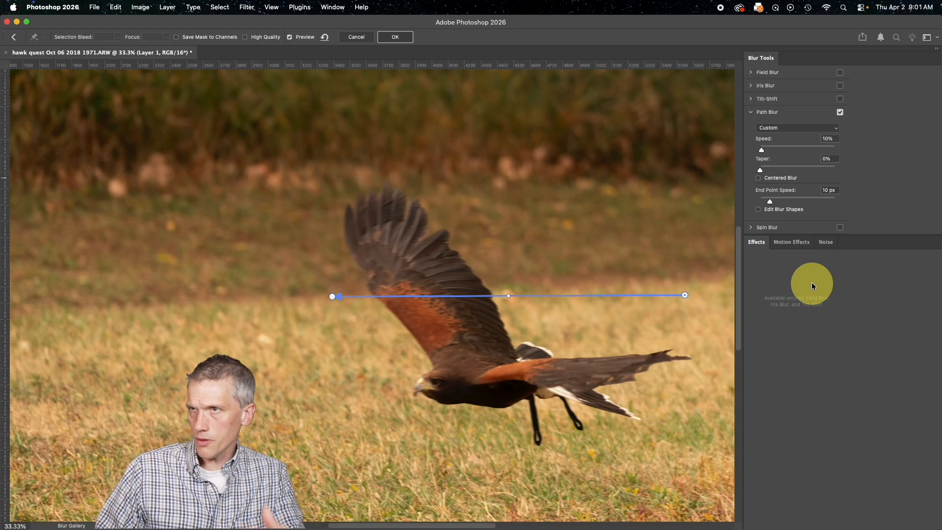
left_click(411, 37)
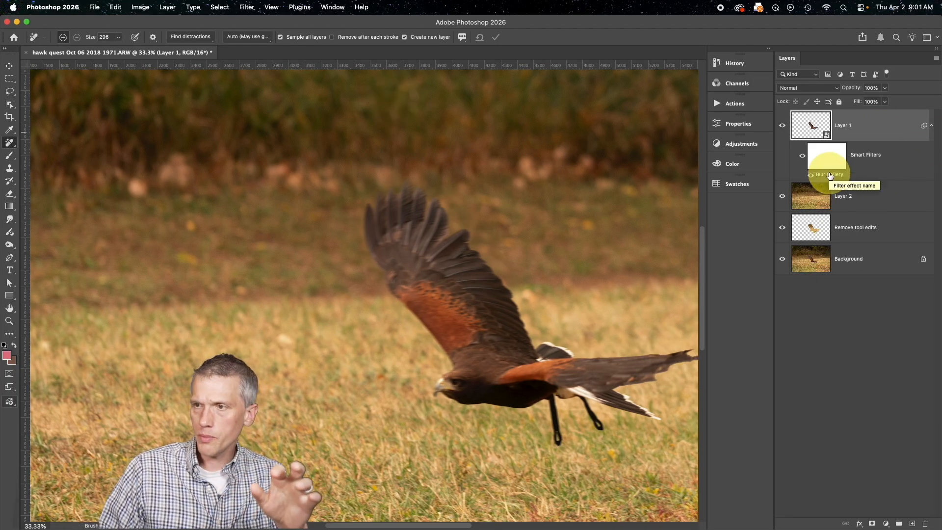
Step: Compare the whole image with the hawk layer hidden and shown
key("super+minus")
key("super+minus")
key("super+minus")
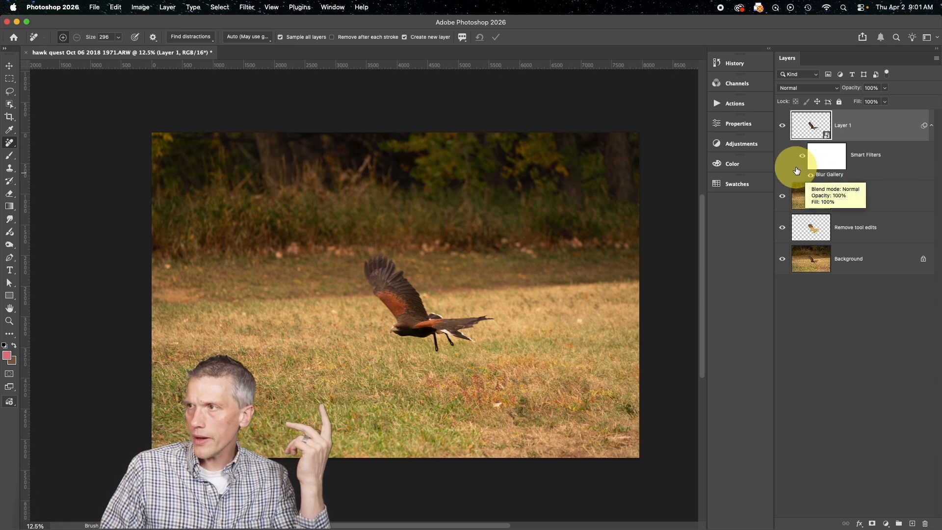
left_click(782, 126)
left_click(783, 126)
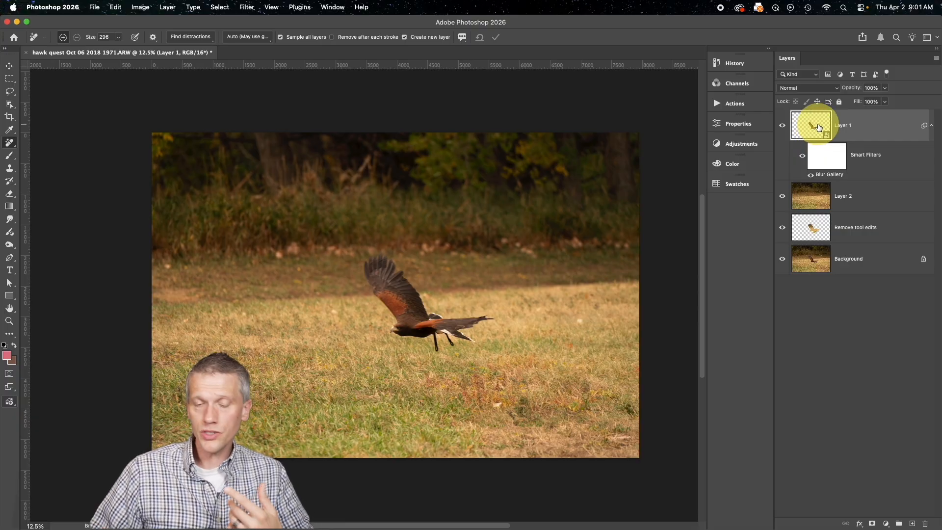
Step: Enlarge the hawk smart object to about 153% with Free Transform and move it toward the upper-left part of the photo
key("super+t")
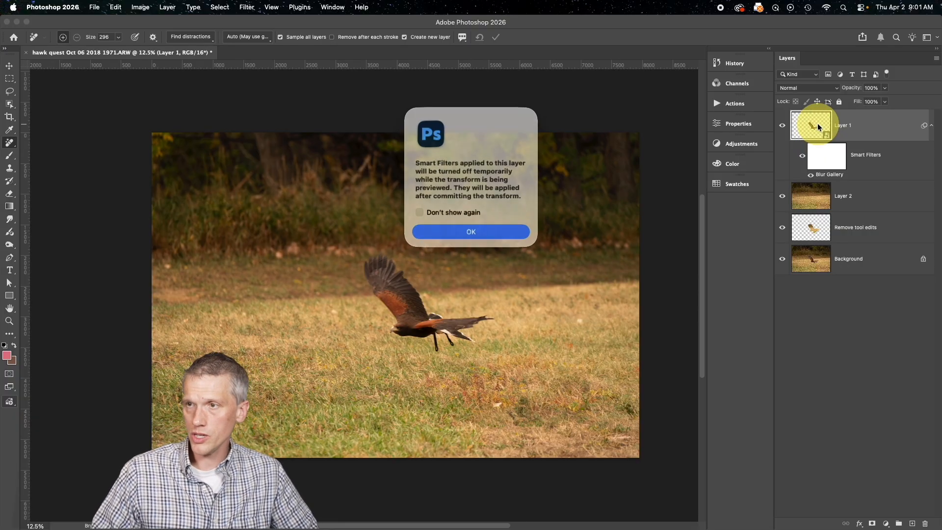
left_click(487, 228)
left_click_drag(495, 301, 563, 303)
left_click_drag(486, 319, 363, 278)
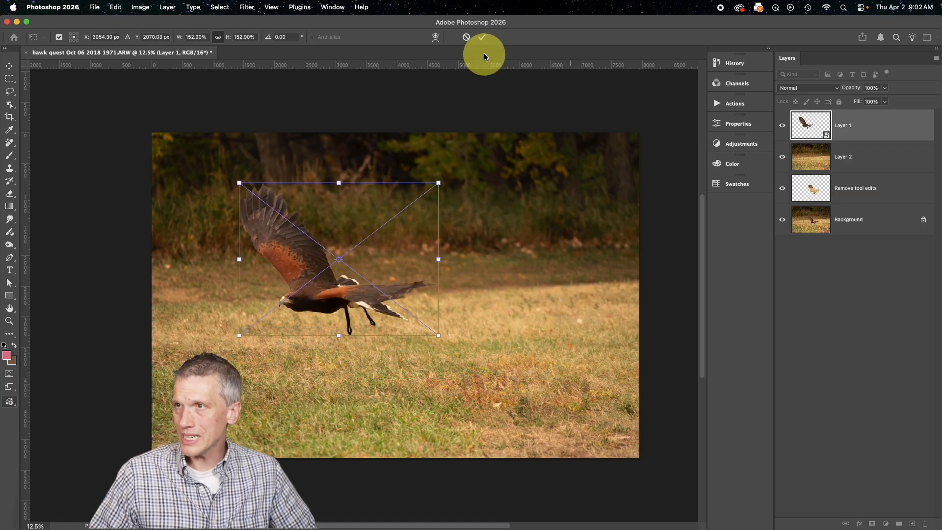
left_click(482, 38)
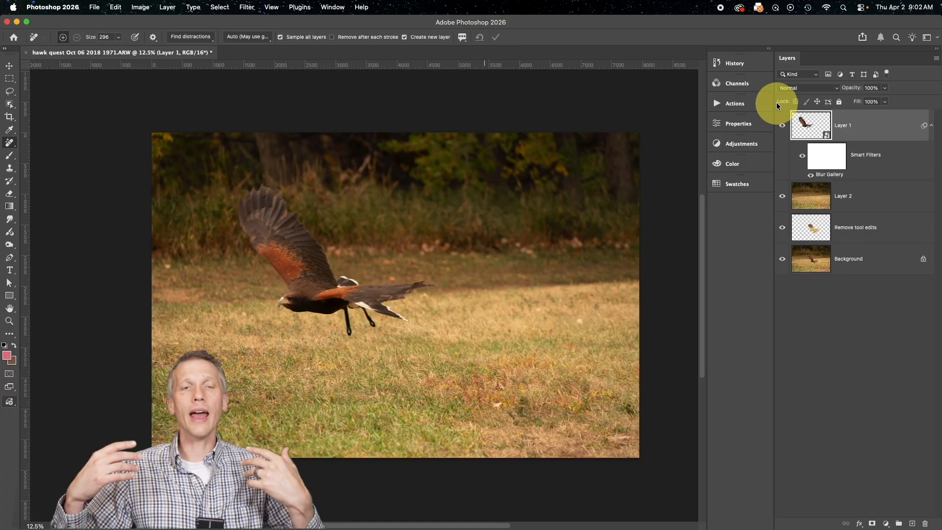
Step: Add a Color and vibrance adjustment layer above the hawk and cool the temperature to about -9
left_click(728, 143)
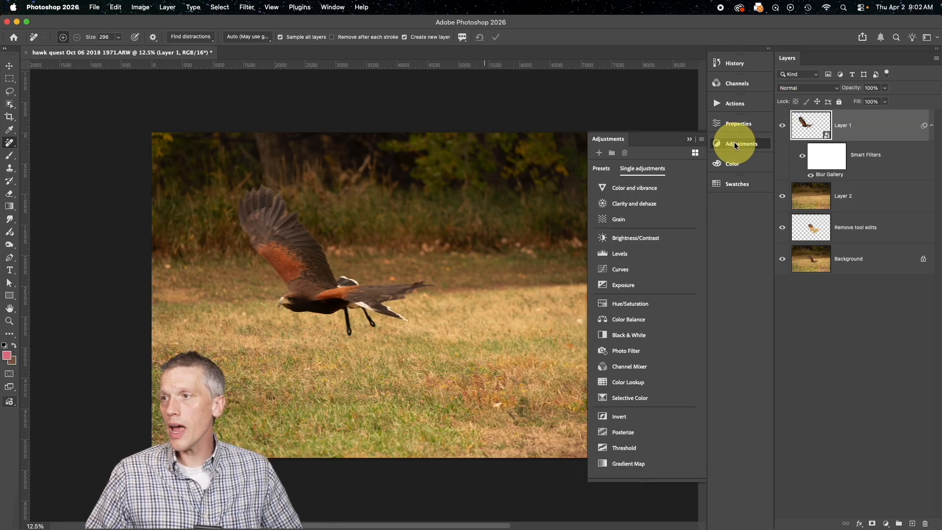
left_click(639, 194)
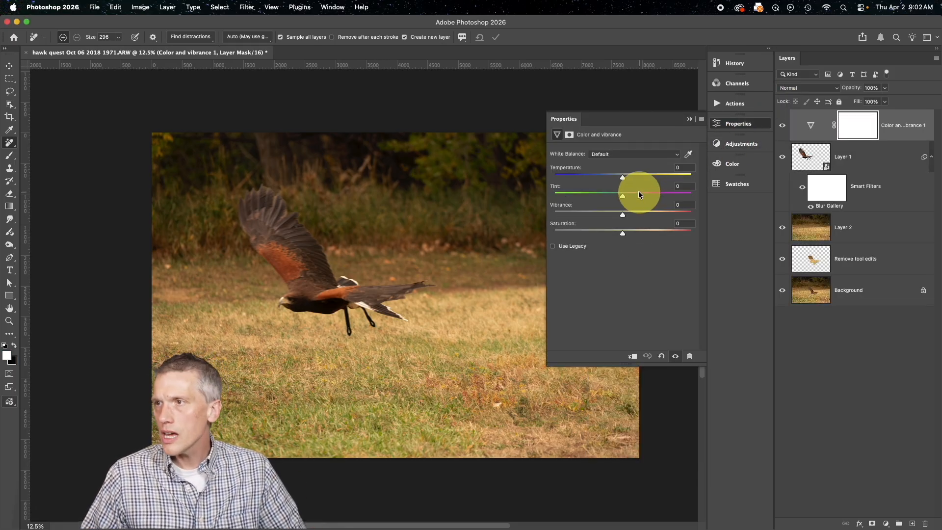
left_click_drag(622, 177, 614, 180)
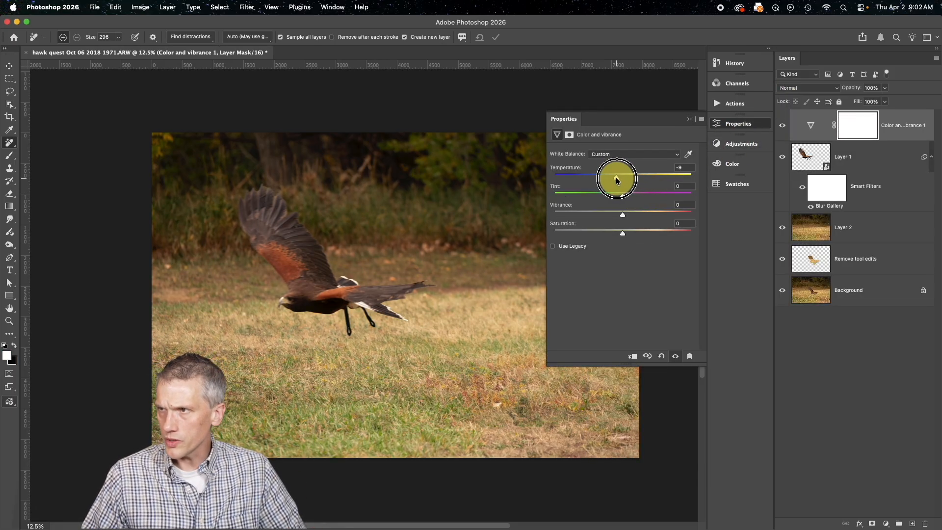
left_click(688, 119)
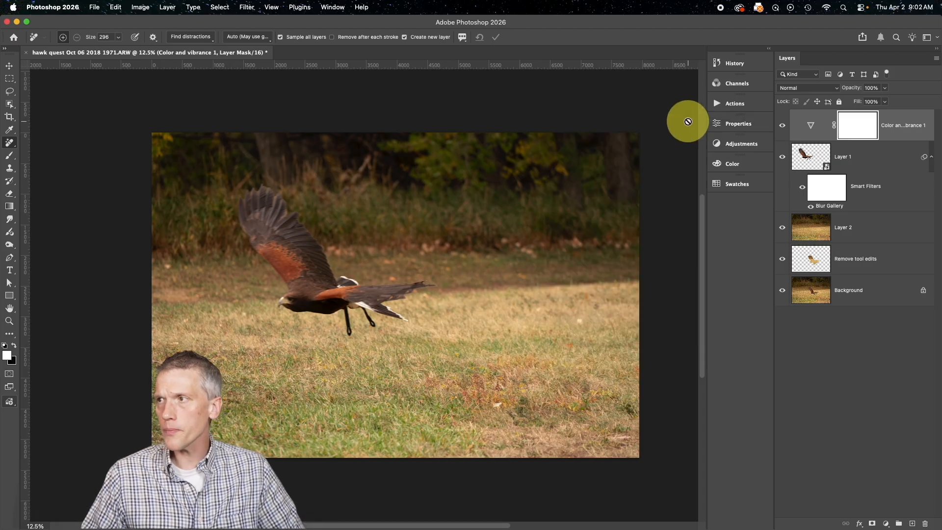
Step: Add a Curves adjustment layer on top and pull the RGB white point in to input 229, output 255
left_click(734, 143)
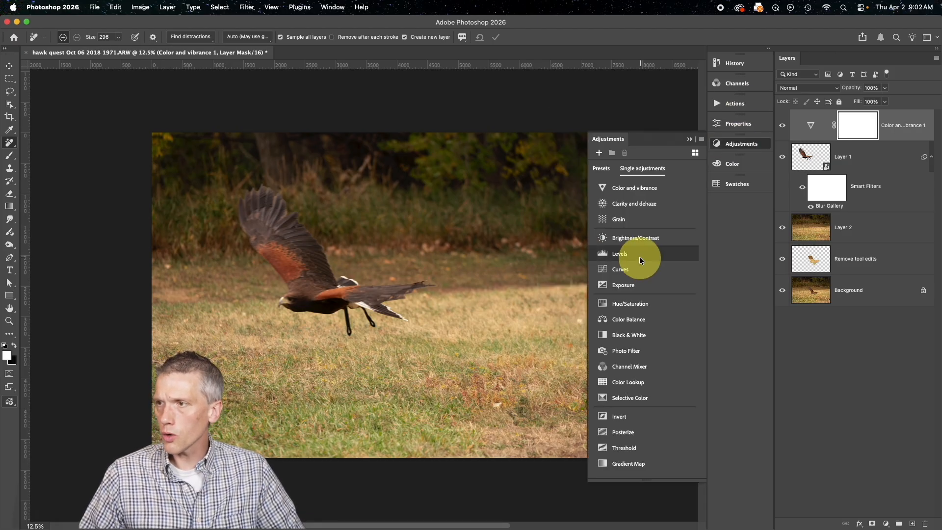
left_click(618, 270)
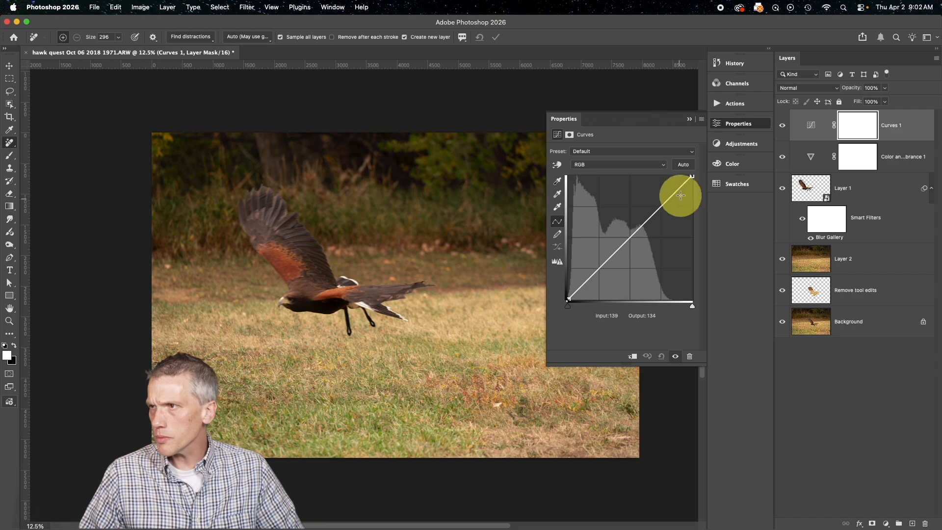
left_click_drag(689, 178, 679, 176)
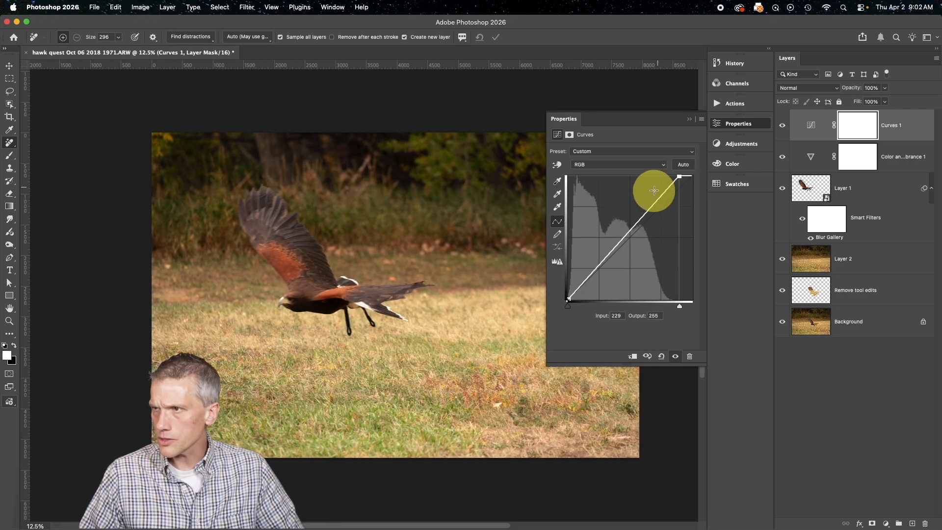
Step: Brighten the upper midtones of the top Curves layer with a point at input 146, output 178
left_click(640, 214)
left_click_drag(639, 213, 638, 213)
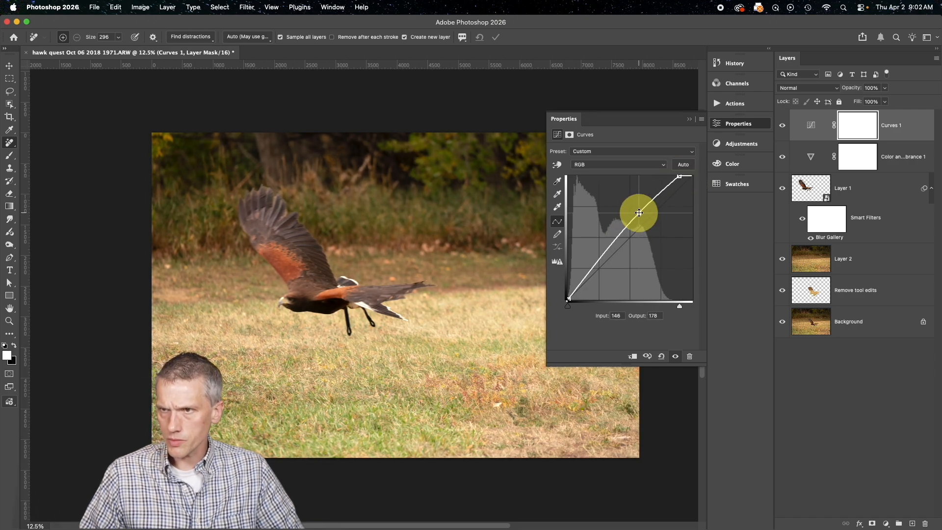
left_click(689, 119)
Step: Add a second Curves adjustment layer directly above the hawk layer and raise its midtones to input 114, output 137
left_click(810, 186)
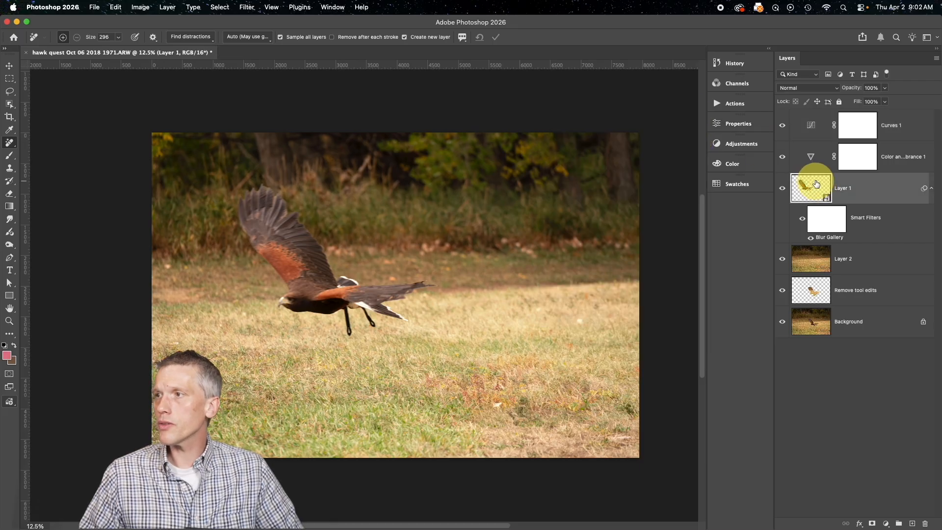
left_click(758, 138)
left_click(640, 281)
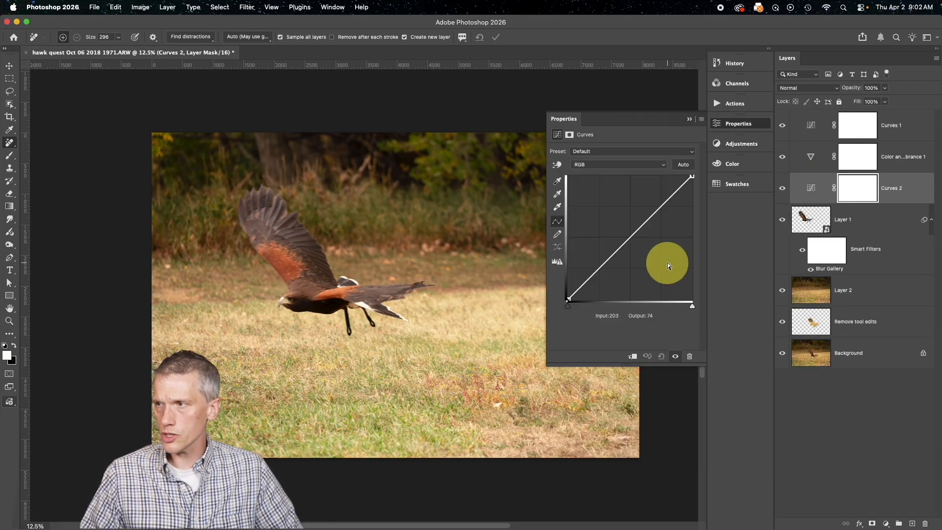
left_click_drag(624, 244, 623, 233)
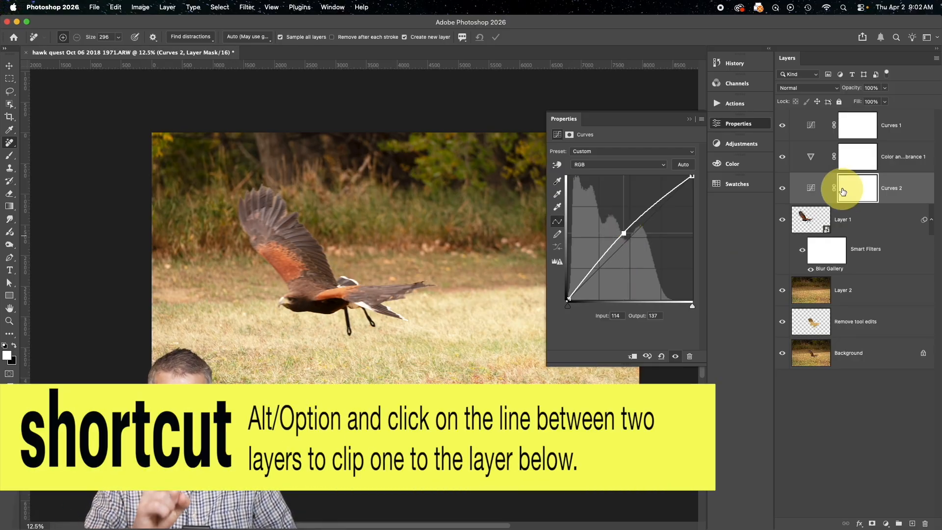
Step: Clip the new Curves layer to the hawk layer below and reduce its opacity to 40%
left_click(806, 203, "alt")
left_click(689, 119)
scroll(870, 94, "down", 1)
left_click(871, 92)
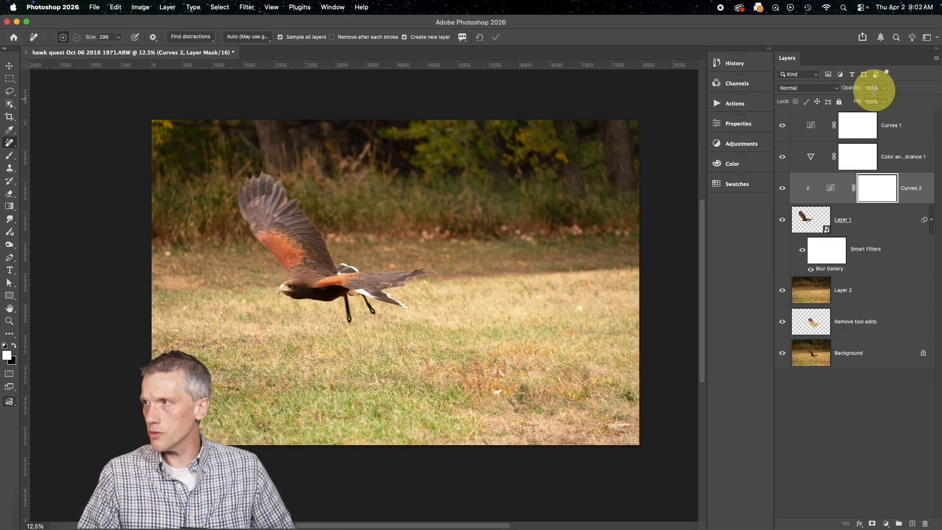
type("40")
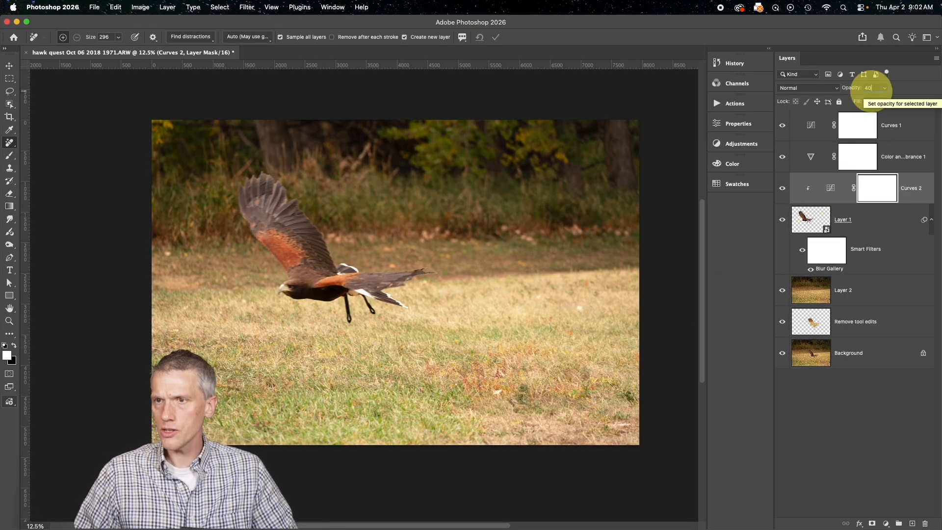
key("Return")
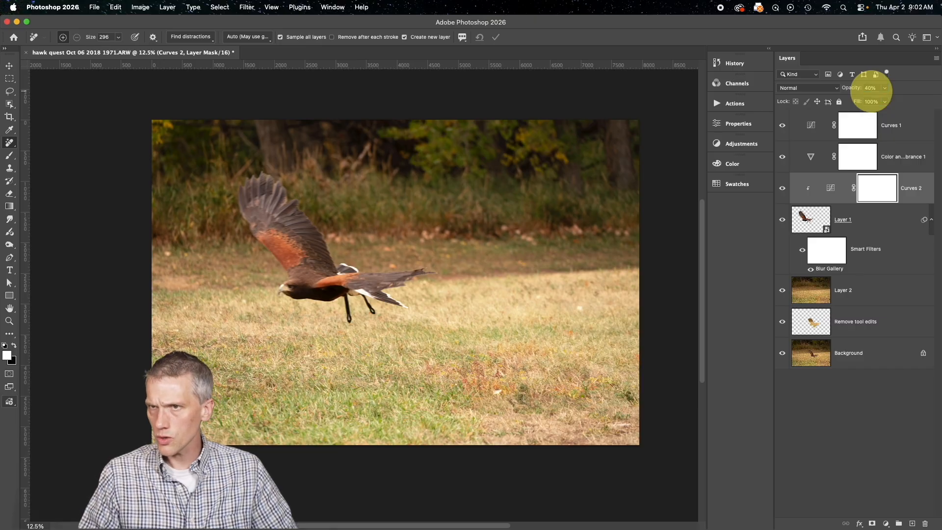